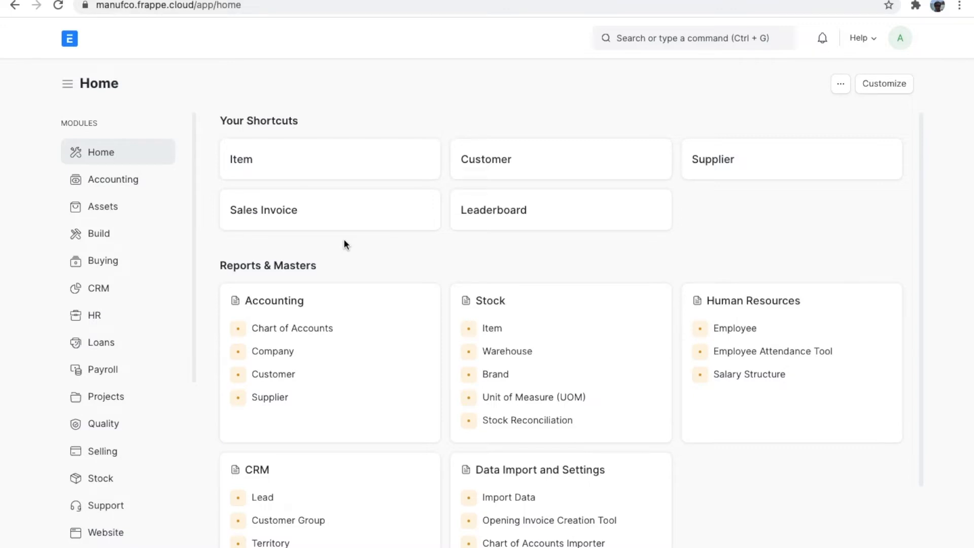
Step: Open the BOM Stock Report from the Manufacturing module's reports
scroll(161, 345, down, 5)
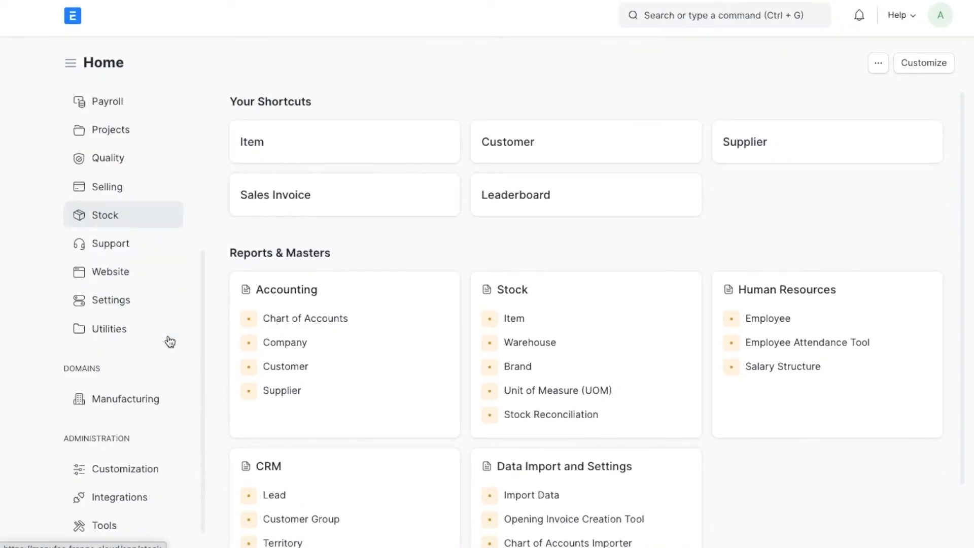
click(169, 401)
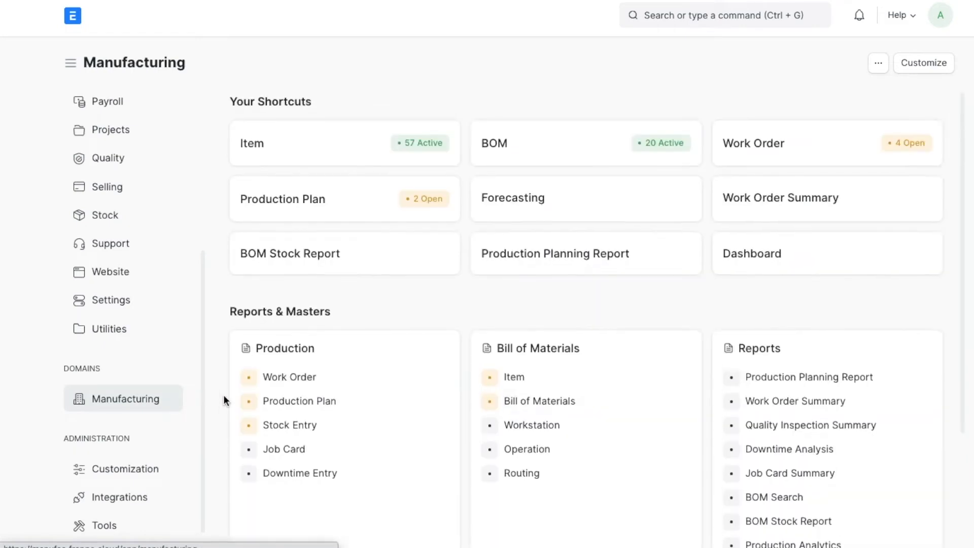
scroll(868, 474, down, 1)
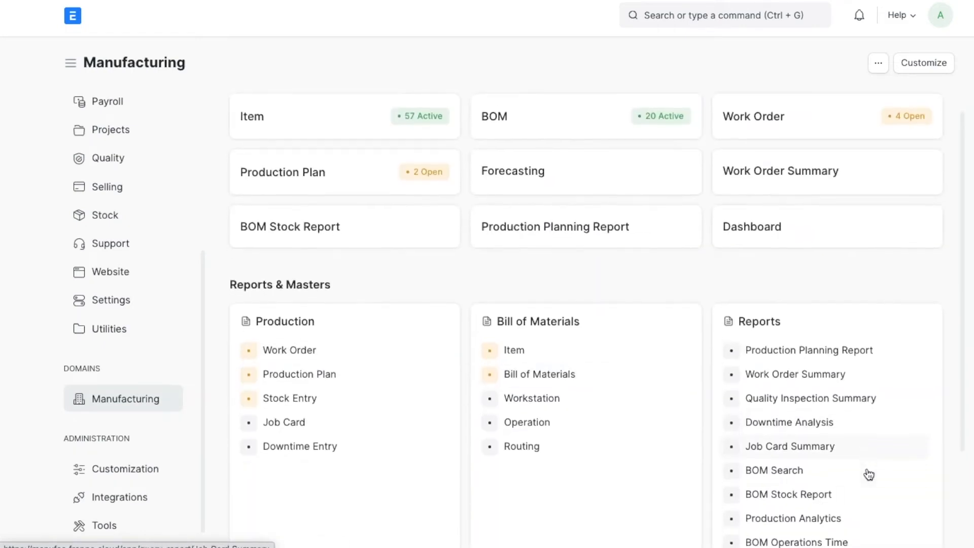
click(870, 497)
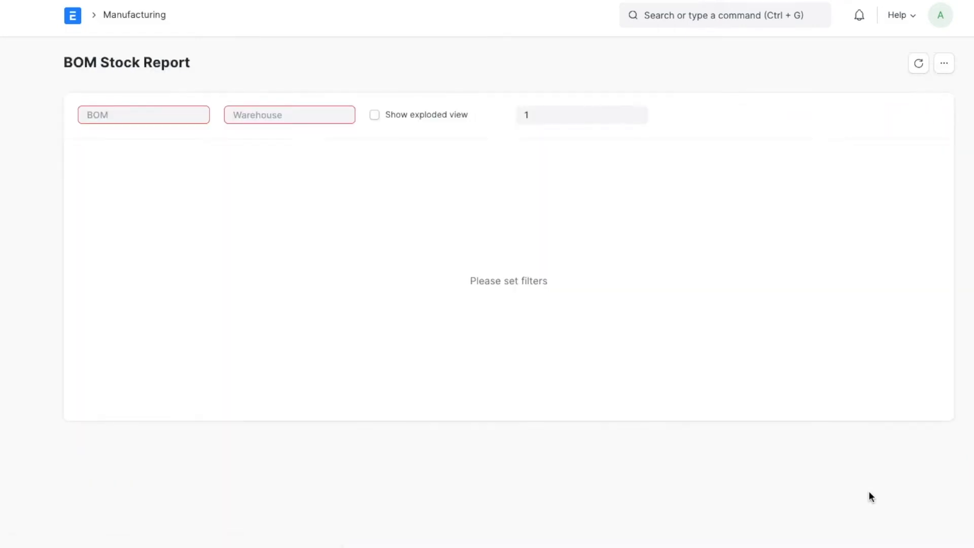
Step: Filter the BOM Stock Report by BOM-FMC-001-002 and the Stores - UMC warehouse
click(160, 117)
text(fmc)
key(Down)
key(Return)
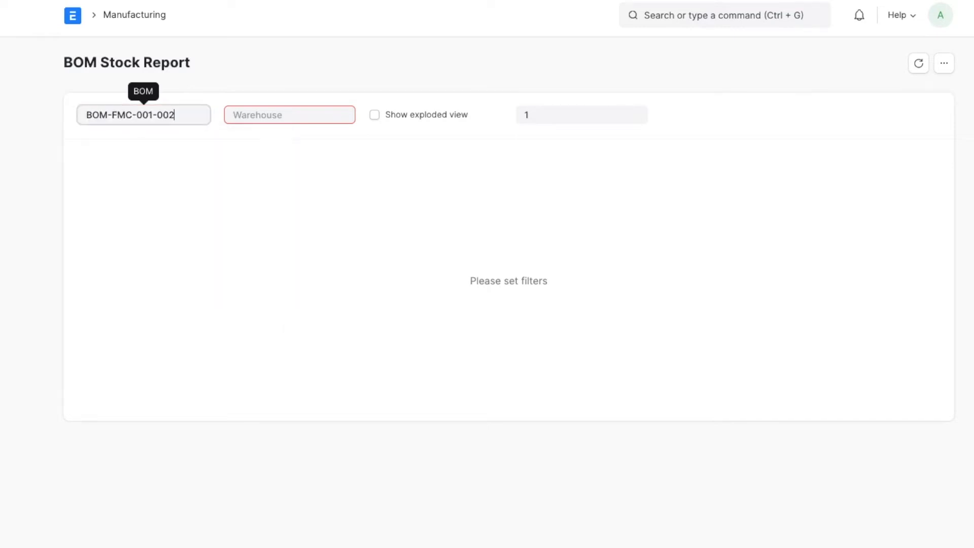
click(290, 114)
text(s)
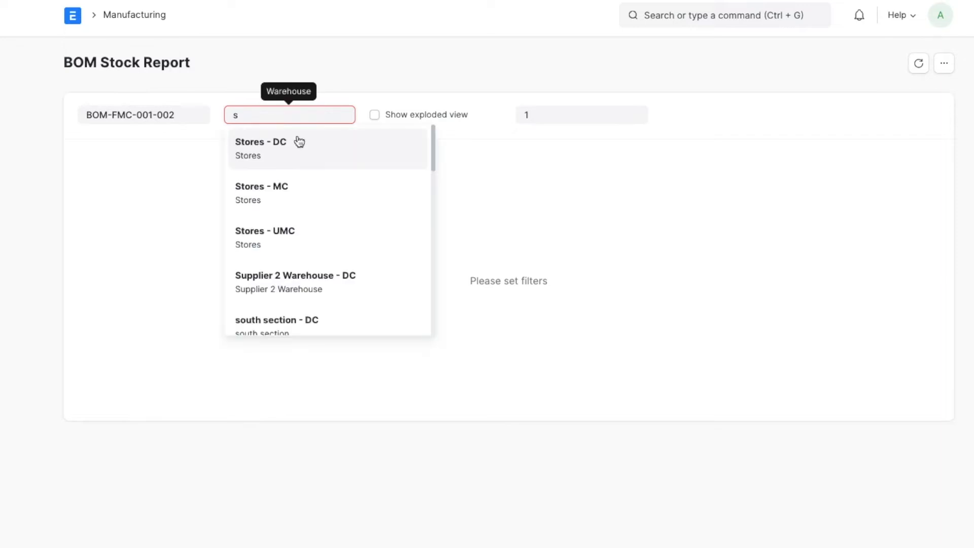
click(306, 246)
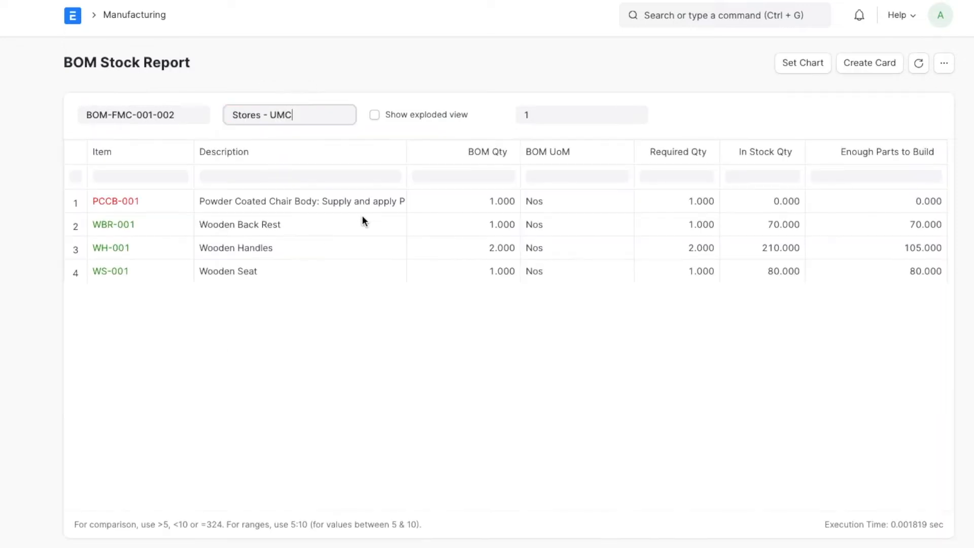
Step: Set the build quantity to 10 and check the component items and the Wooden Back Rest's Enough Parts to Build value
click(557, 114)
text(0)
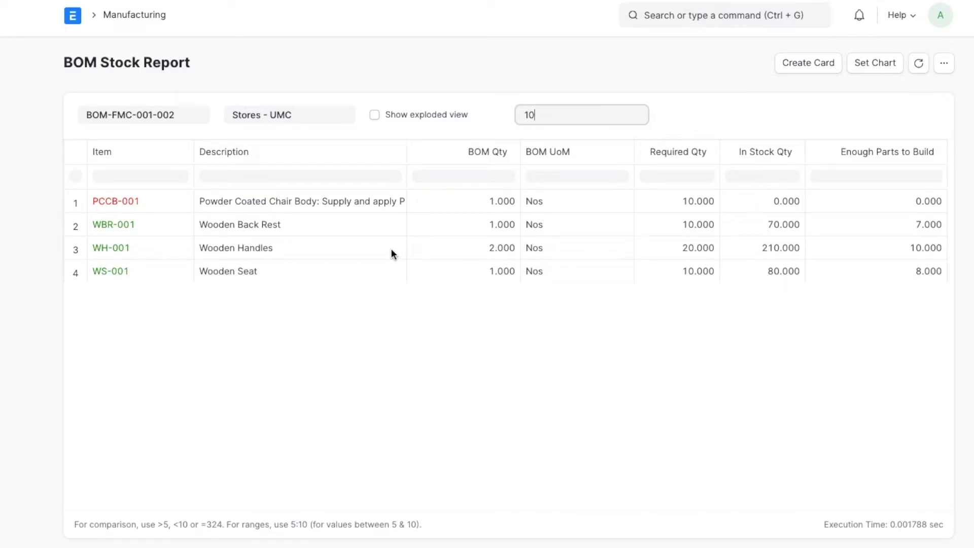
click(140, 229)
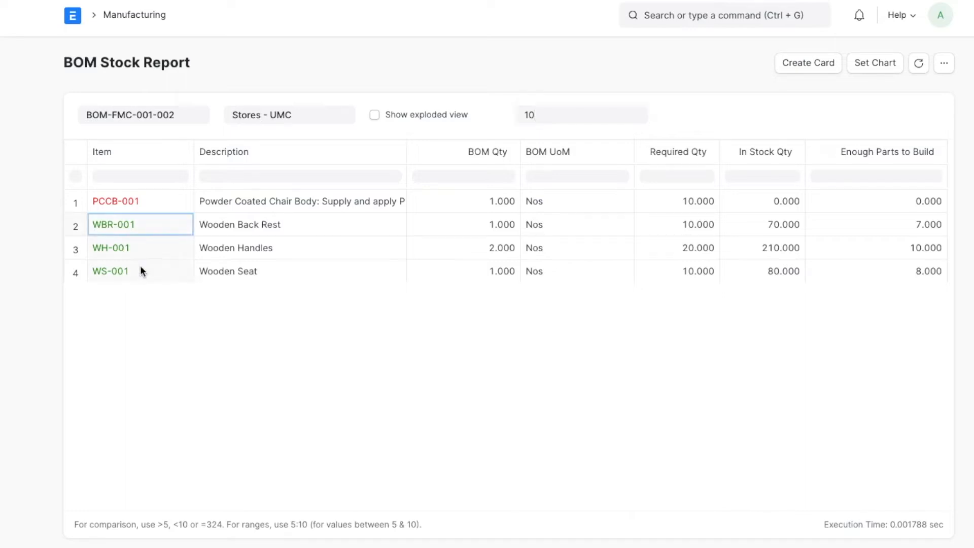
click(155, 203)
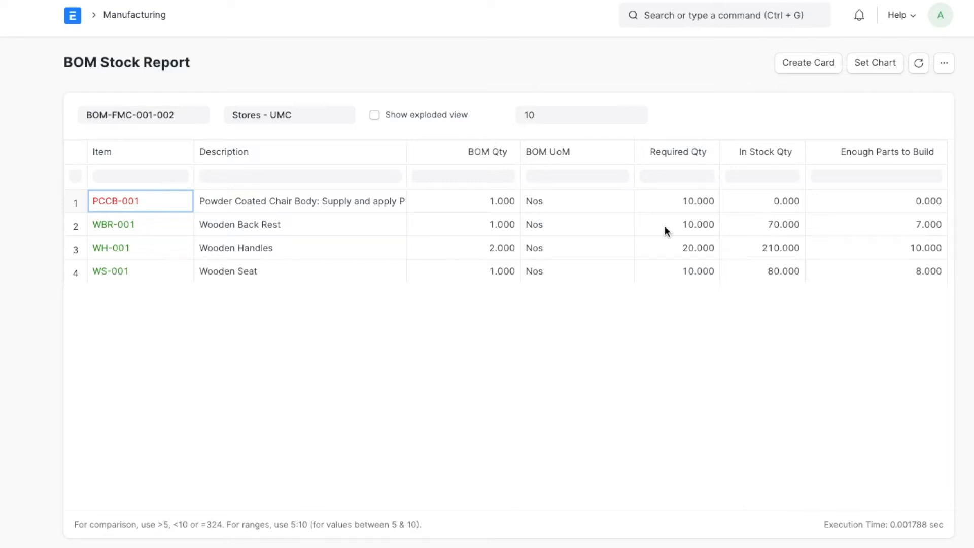
click(851, 226)
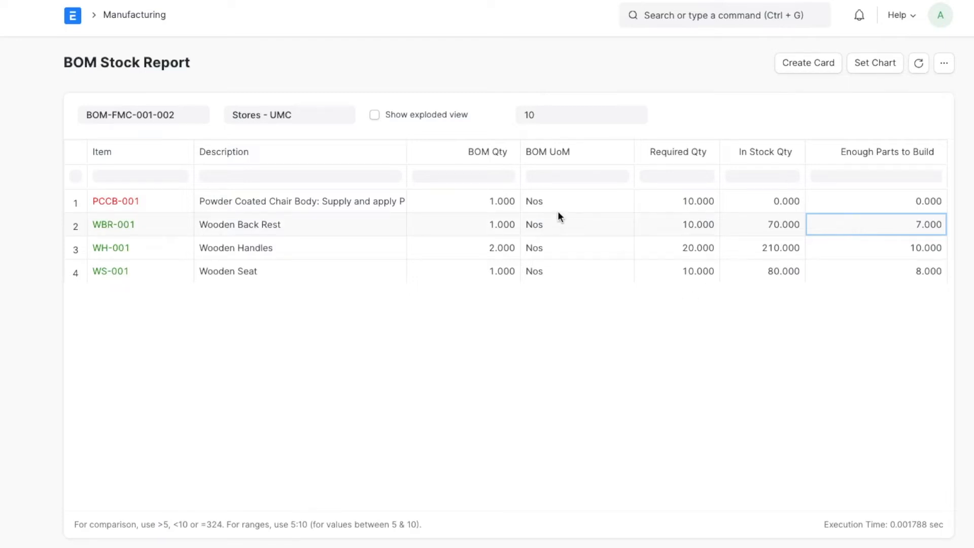
Step: Show the BOM's exploded view to inspect its raw material rows and switch the exploded view back off
click(400, 113)
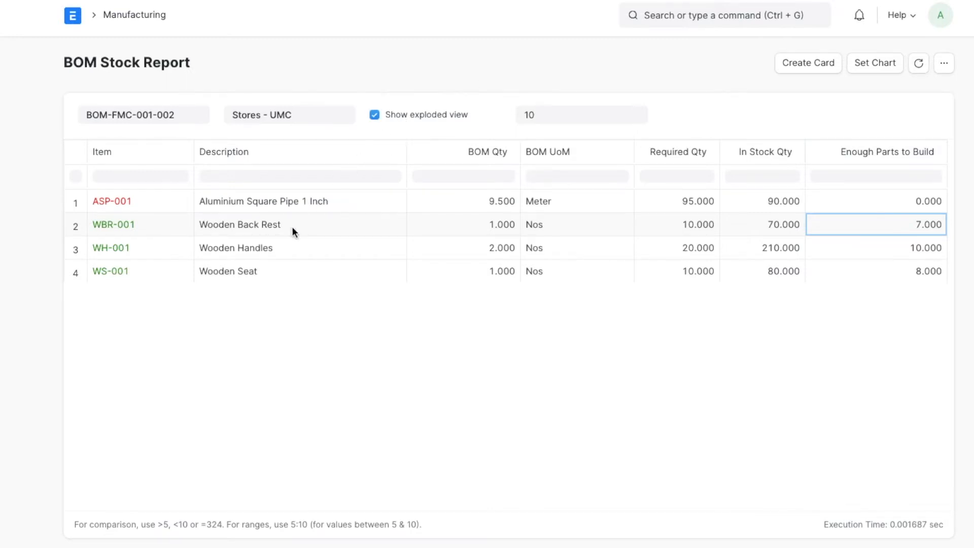
click(303, 253)
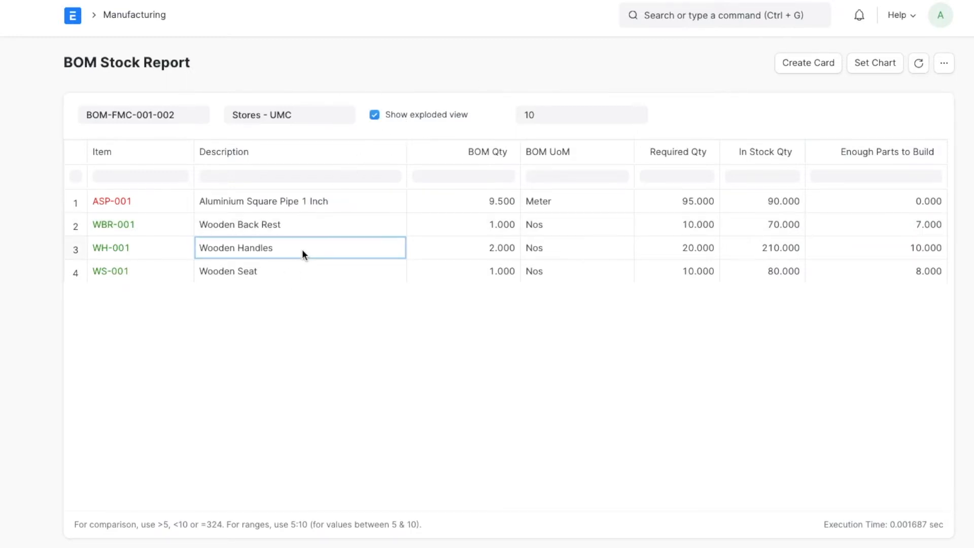
click(175, 203)
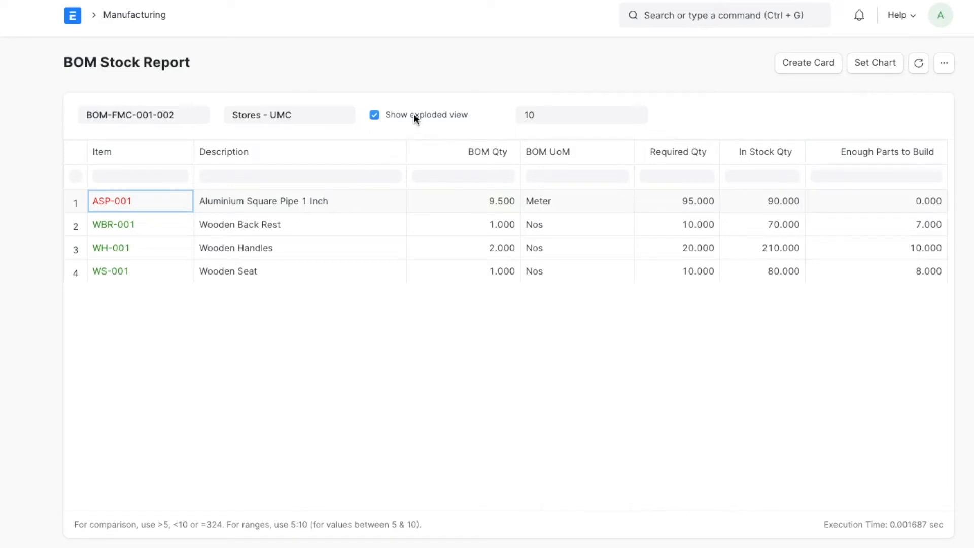
click(375, 116)
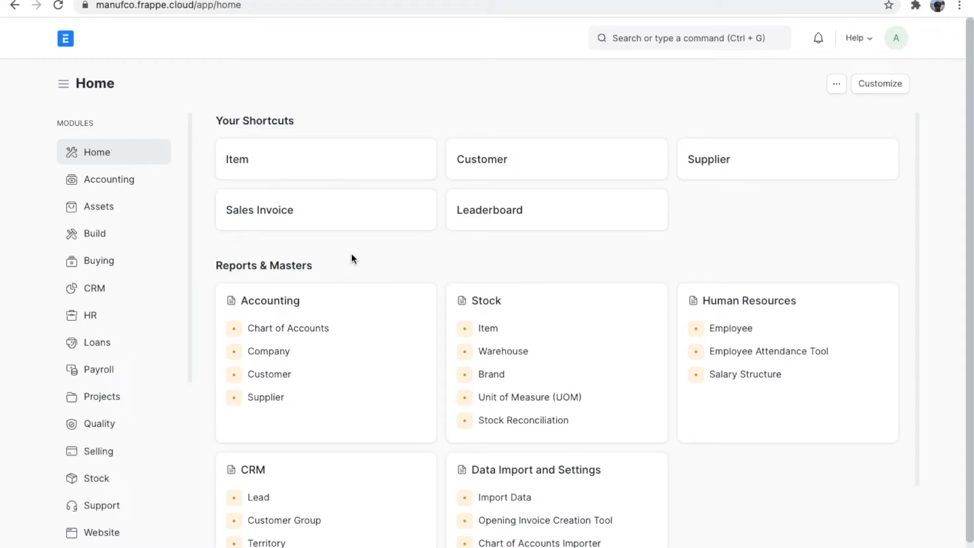
Step: Open the Production Planning Report from the Manufacturing module's reports
scroll(145, 274, down, 3)
scroll(144, 274, down, 2)
click(156, 430)
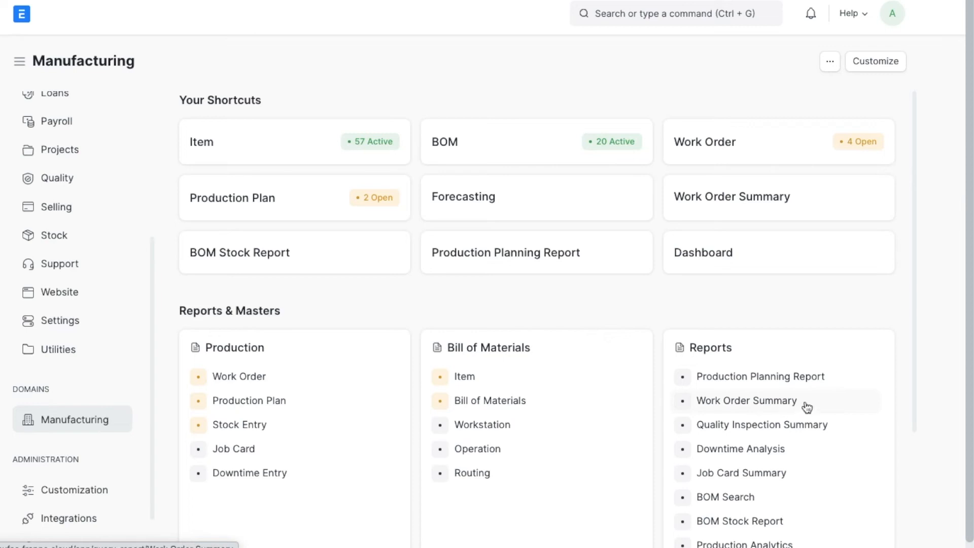
click(761, 376)
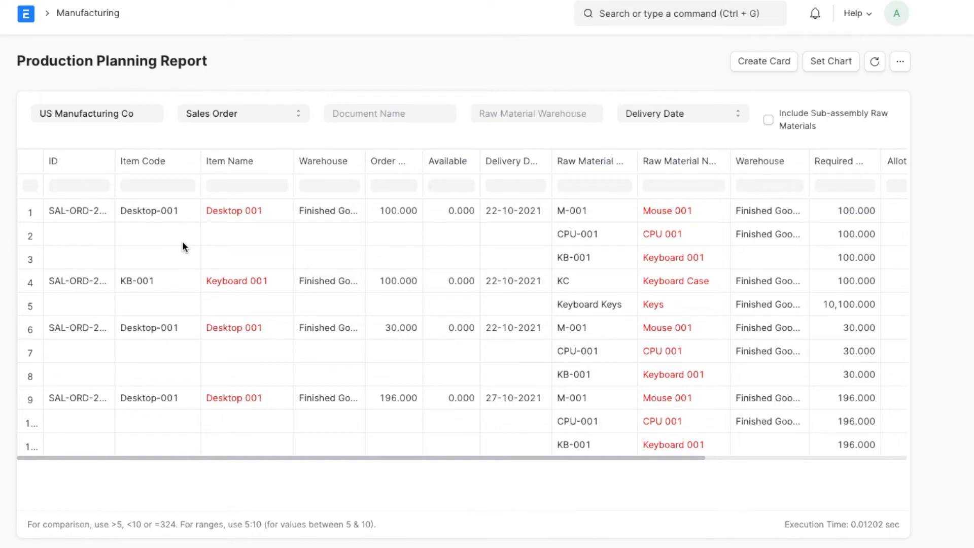
Step: Base the Production Planning Report on Material Request to review its rows and return it to Sales Order
click(267, 113)
click(255, 125)
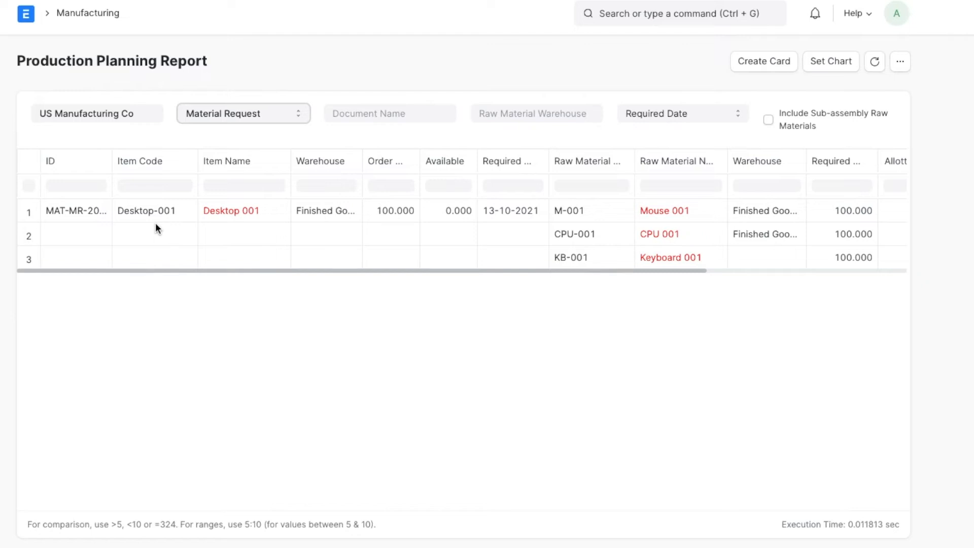
click(261, 112)
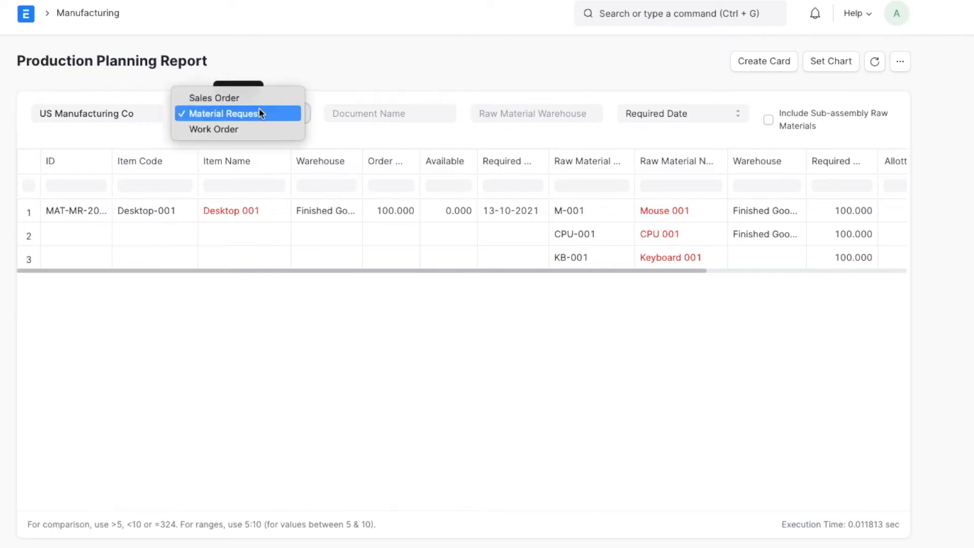
click(254, 98)
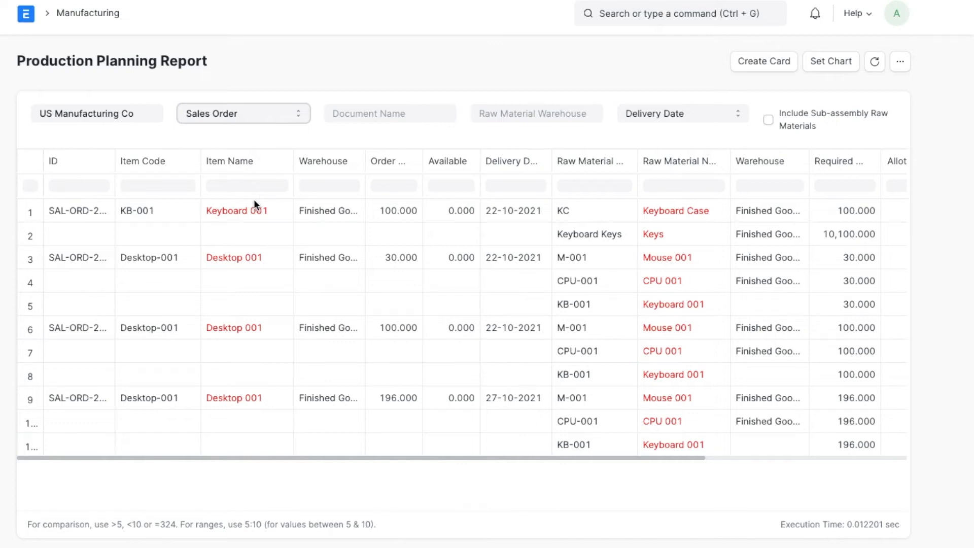
Step: Set the Raw Material Warehouse filter to Stores - UMC
click(534, 118)
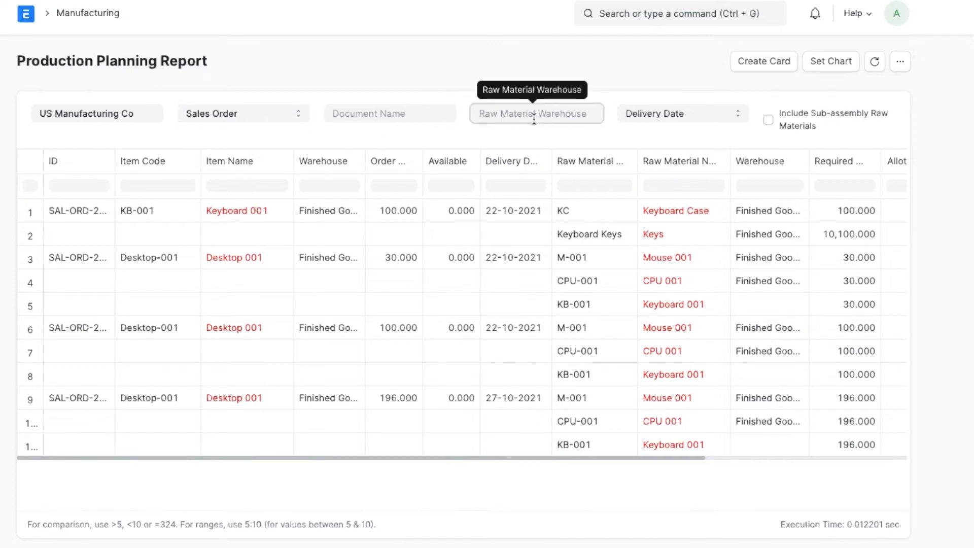
text(st)
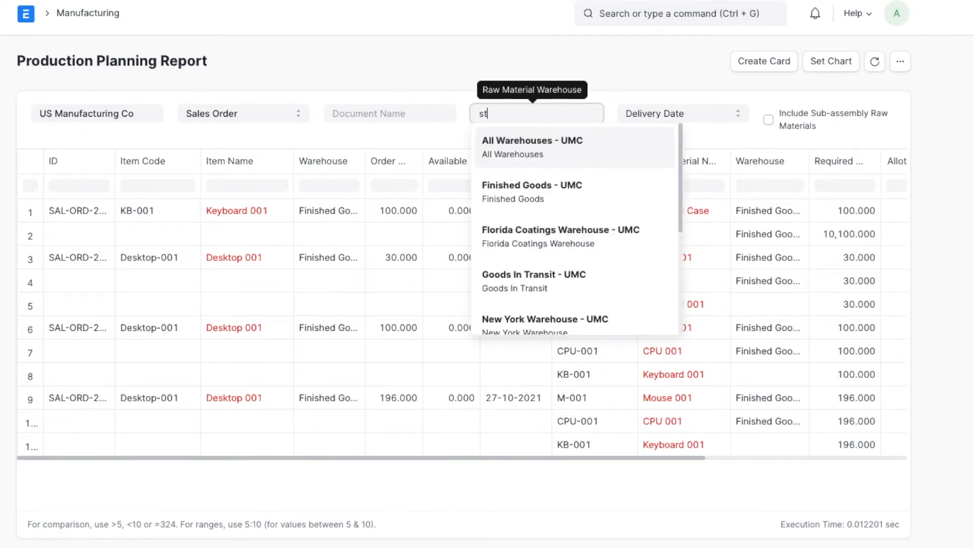
key(BackSpace)
key(BackSpace)
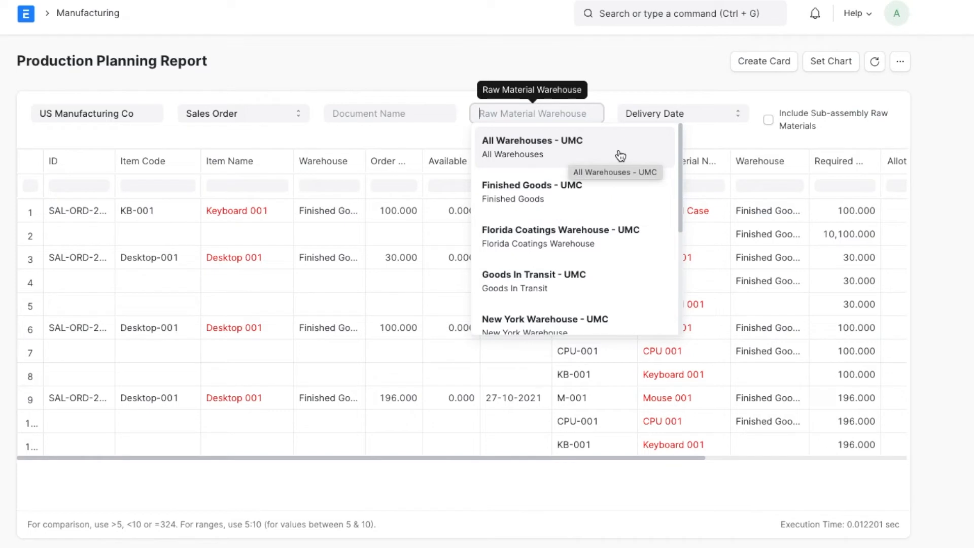
text(st)
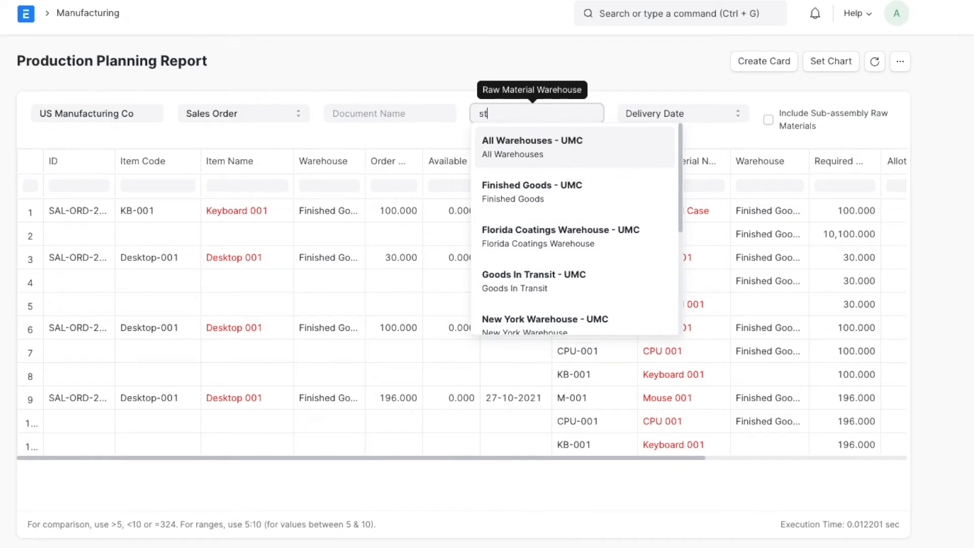
click(597, 148)
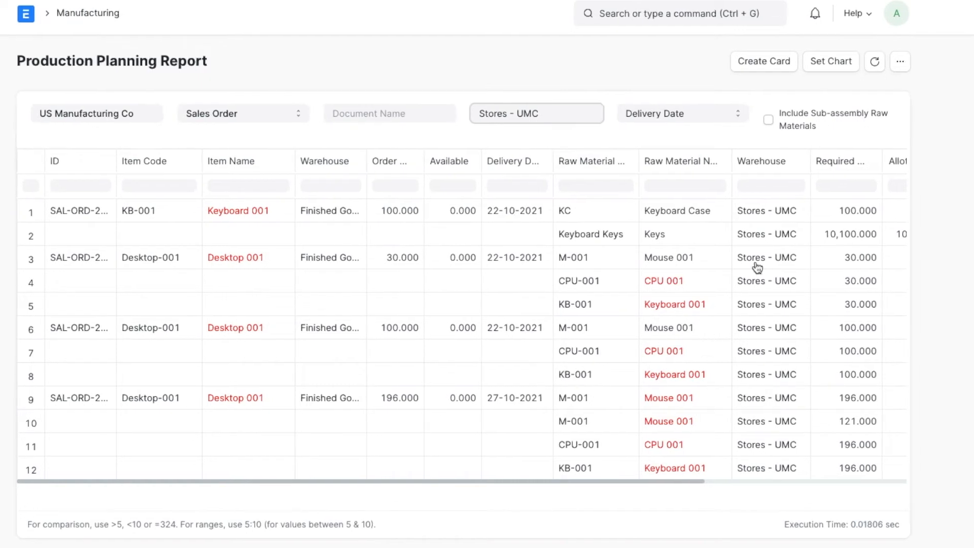
Step: Include sub-assembly raw materials in the planning report and order it by Total Amount, reviewing the amount and material columns
scroll(645, 393, right, 3)
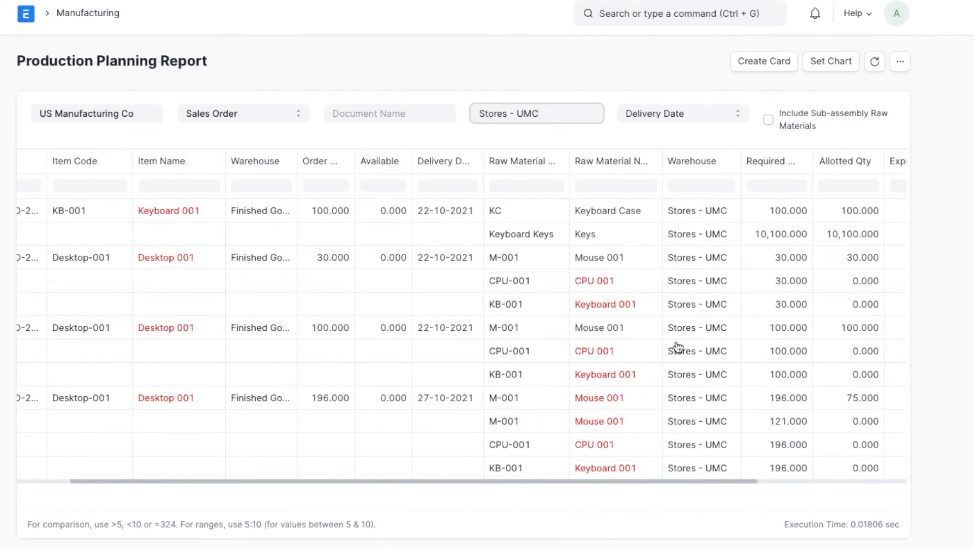
click(771, 123)
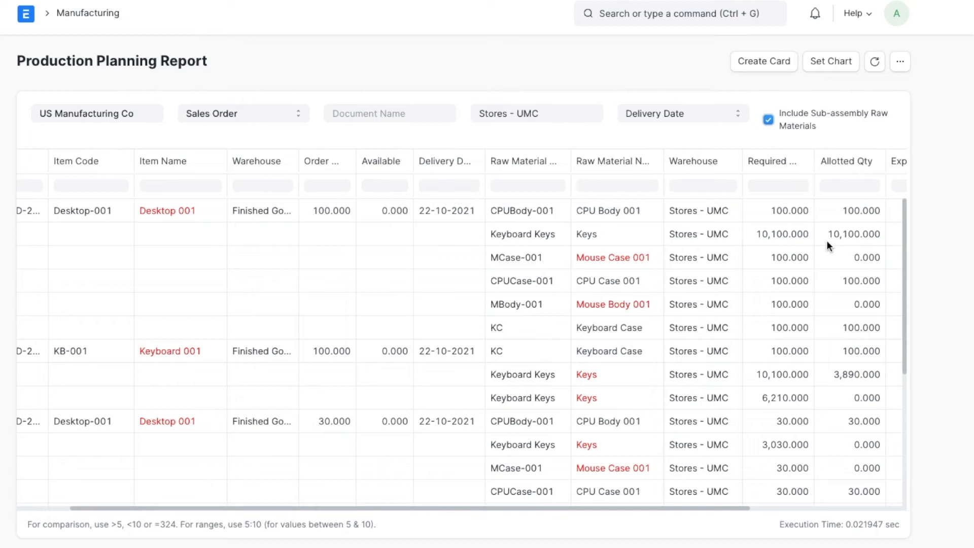
click(712, 118)
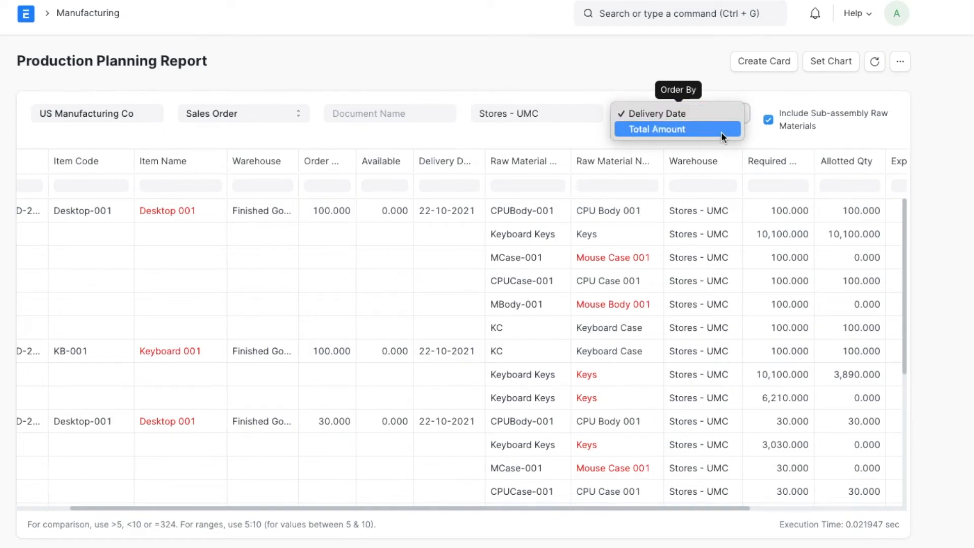
click(722, 130)
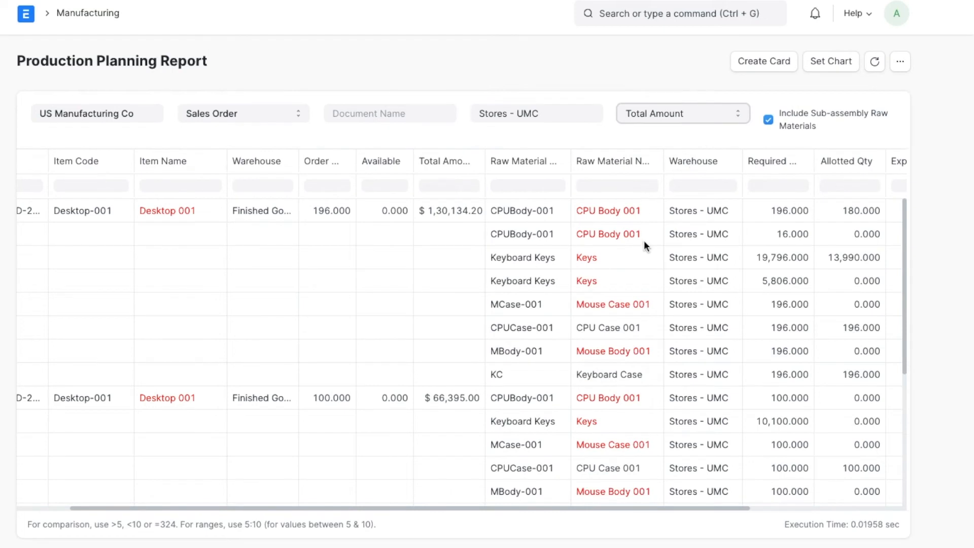
scroll(644, 240, right, 3)
scroll(643, 241, left, 1)
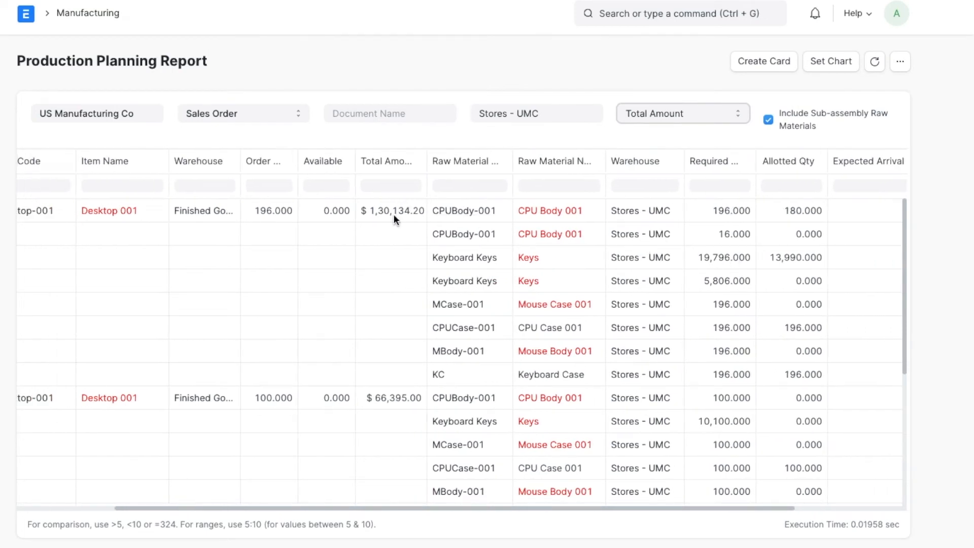
mouse_move(463, 211)
scroll(619, 268, left, 5)
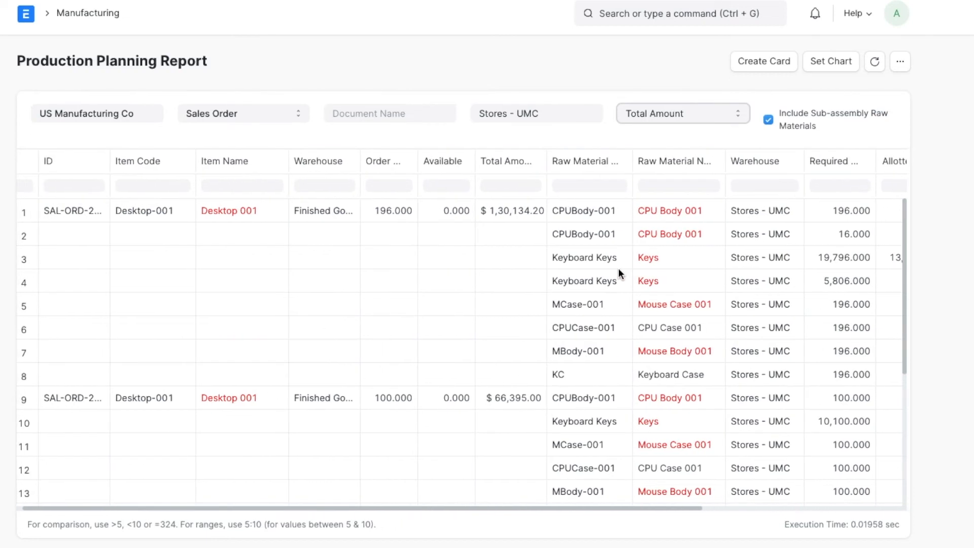
scroll(618, 269, right, 2)
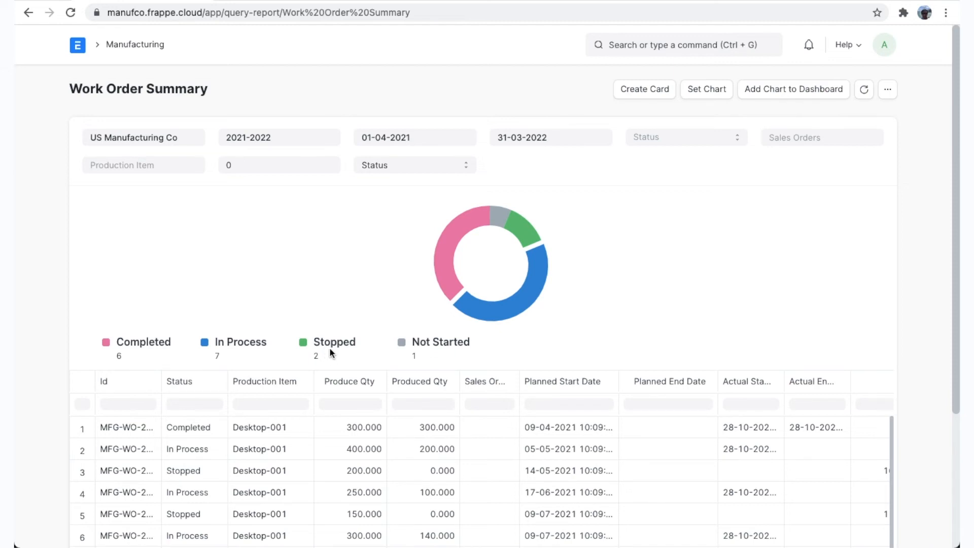
Step: Base the Work Order Summary chart on Age to view it and switch the chart to Quantity
click(420, 164)
click(429, 183)
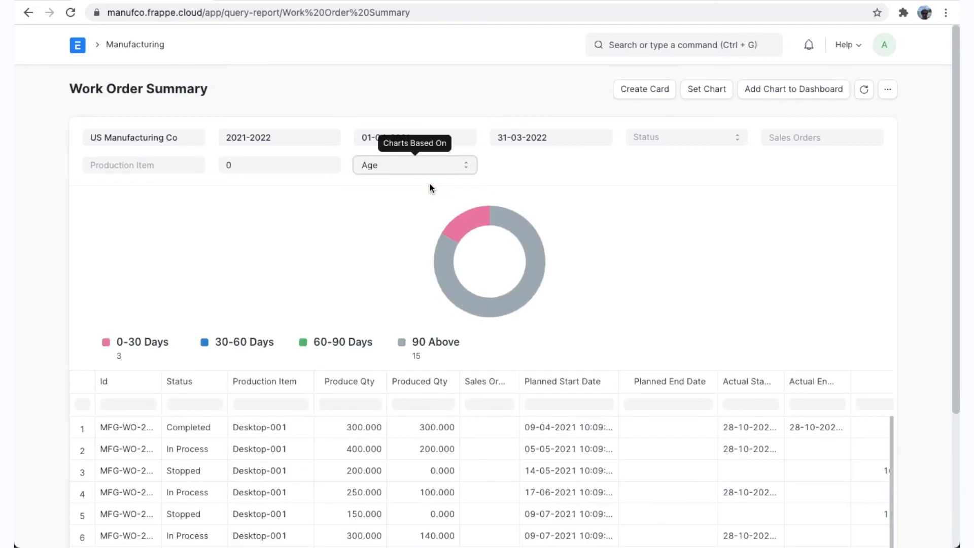
click(446, 166)
click(448, 181)
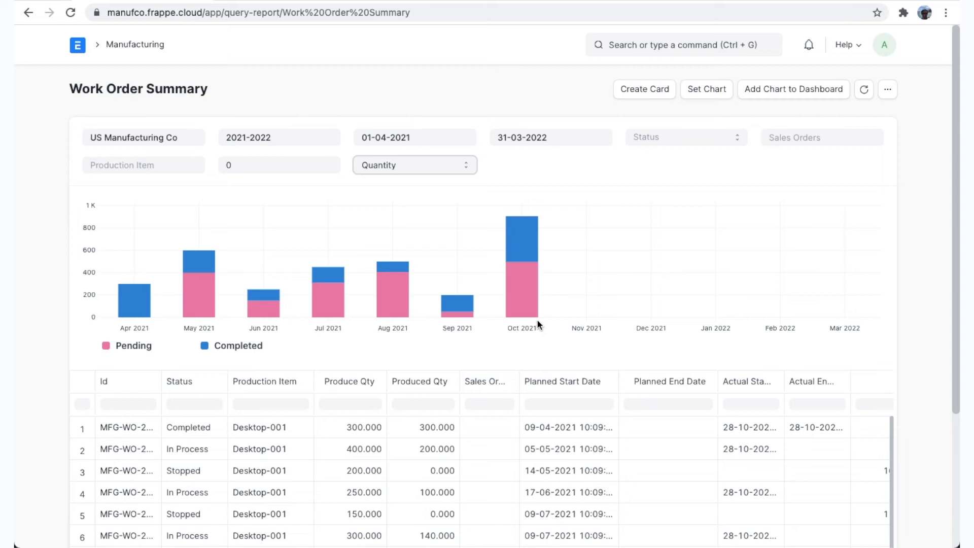
Step: Filter the Work Order Summary by the production item Desktop-001
click(147, 166)
scroll(167, 282, down, 3)
click(167, 288)
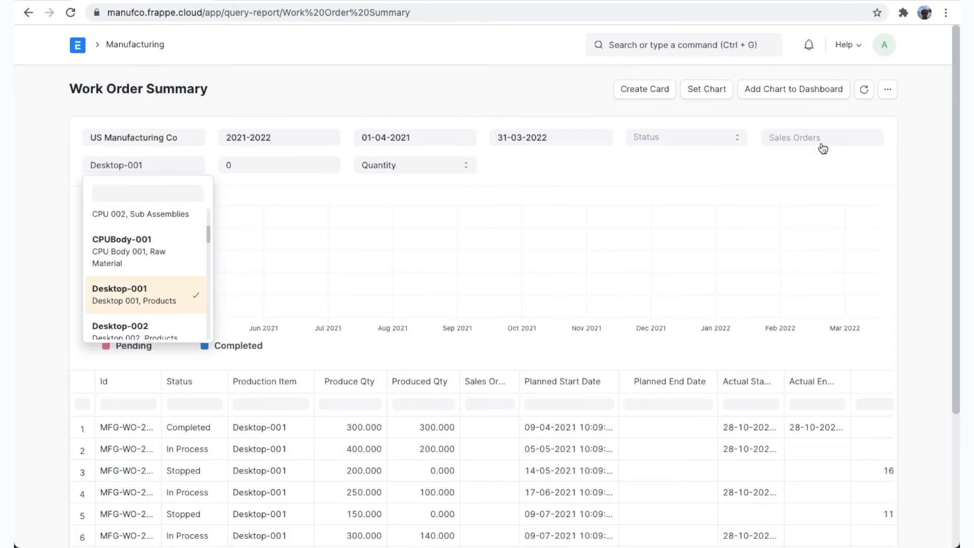
Step: Filter the Work Order Summary by the Digital Inc sales order and refresh the report
click(818, 145)
click(852, 297)
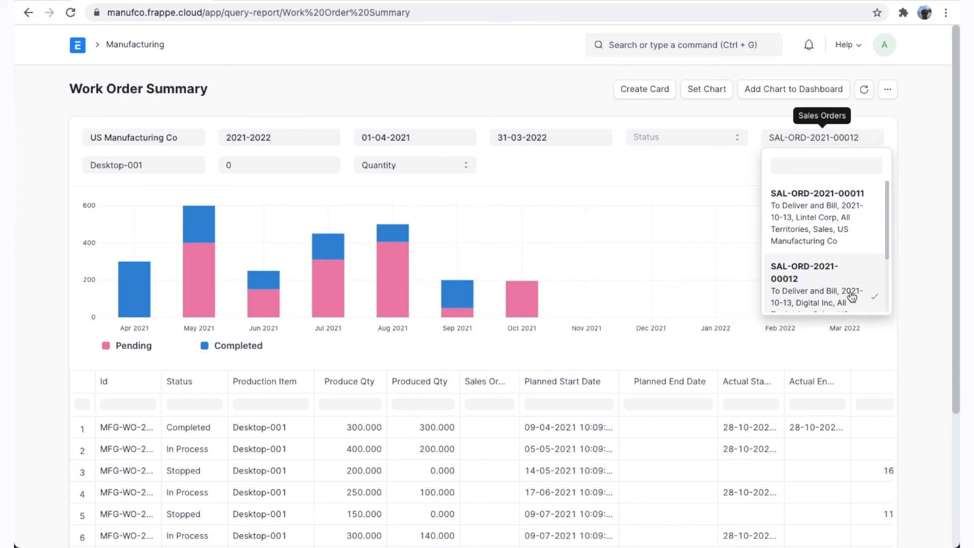
click(933, 216)
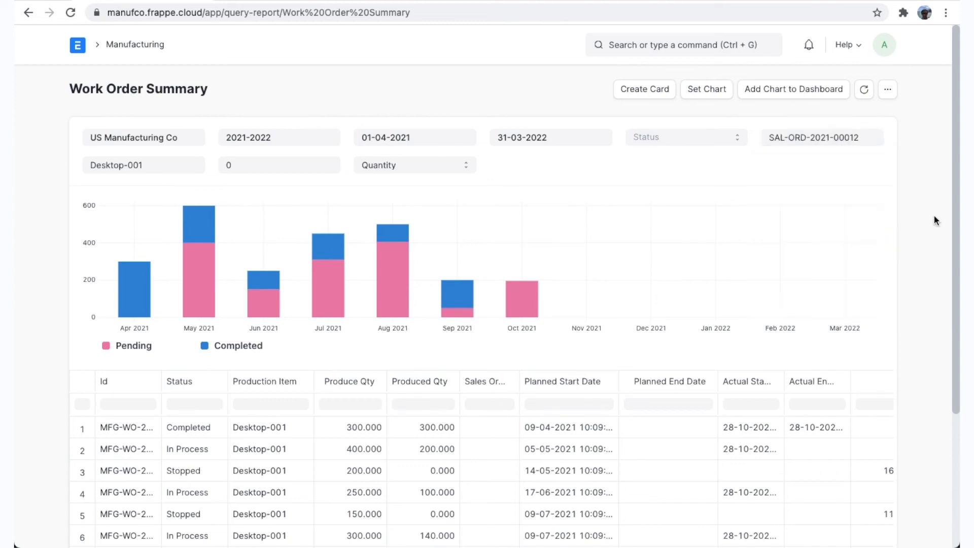
click(863, 90)
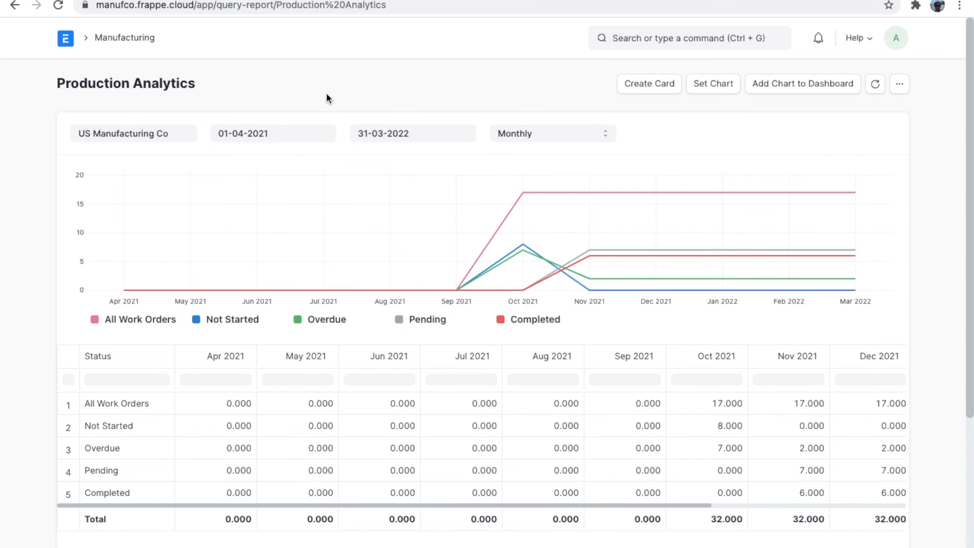
Step: Review the work order statuses in the Production Analytics chart and switch the report's range to Quarterly
mouse_move(633, 249)
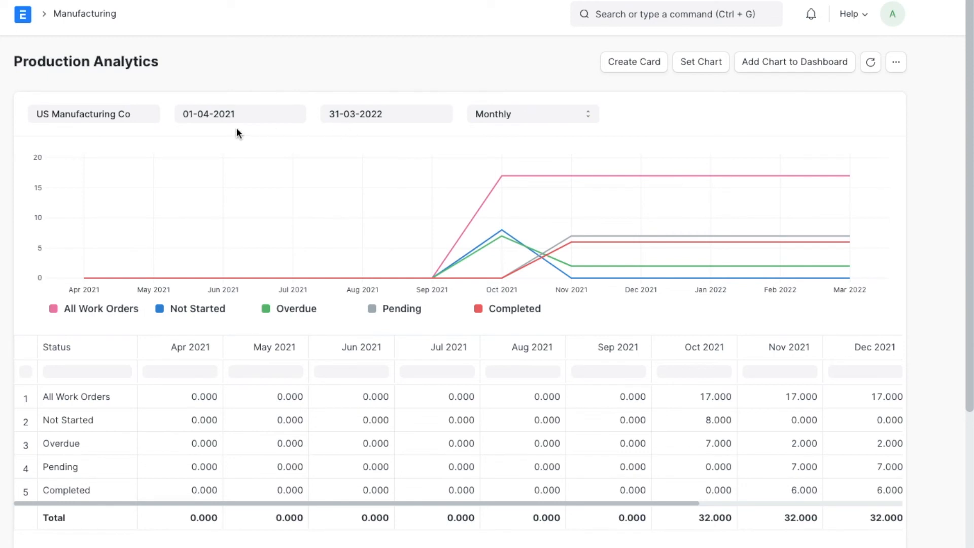
mouse_move(570, 260)
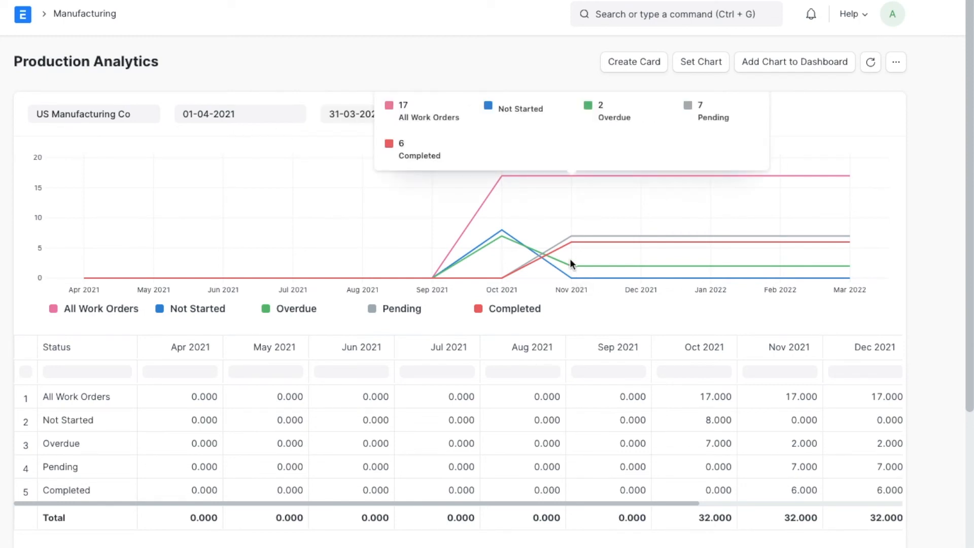
click(524, 118)
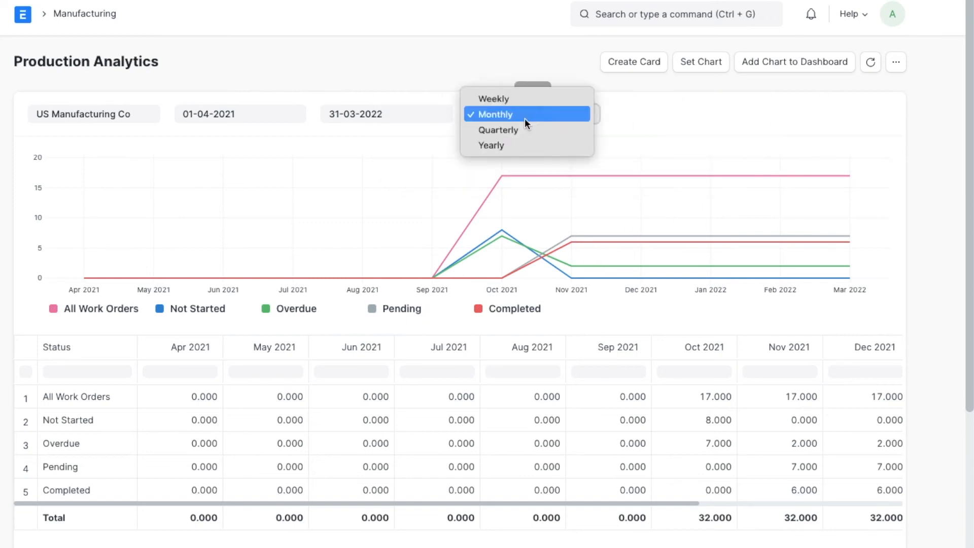
click(558, 128)
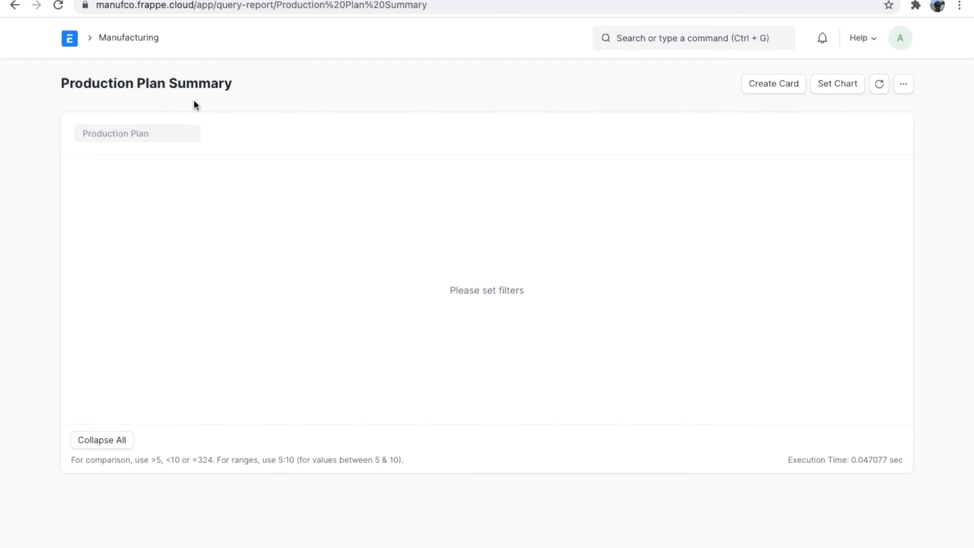
Step: Filter the Production Plan Summary by the production plan MFG-PP-2021-00008
click(176, 129)
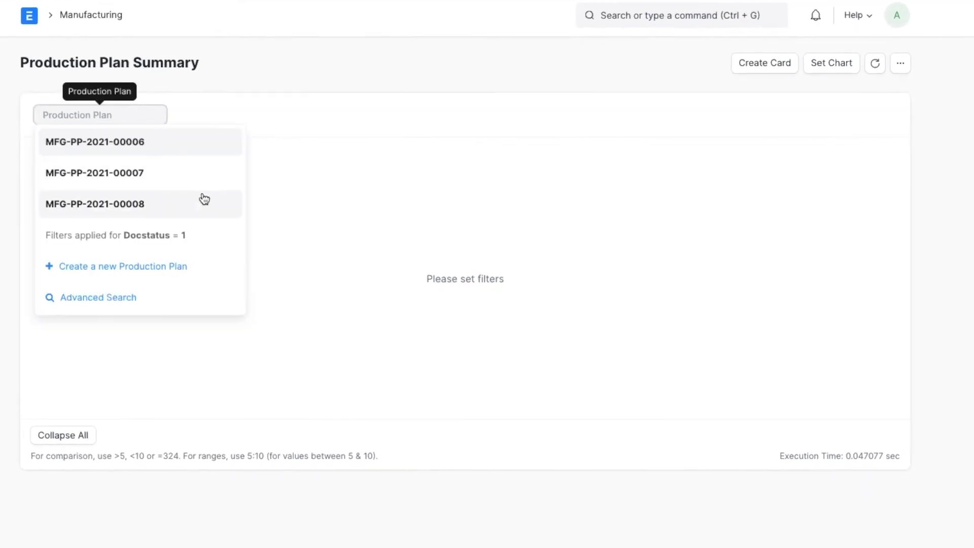
click(204, 204)
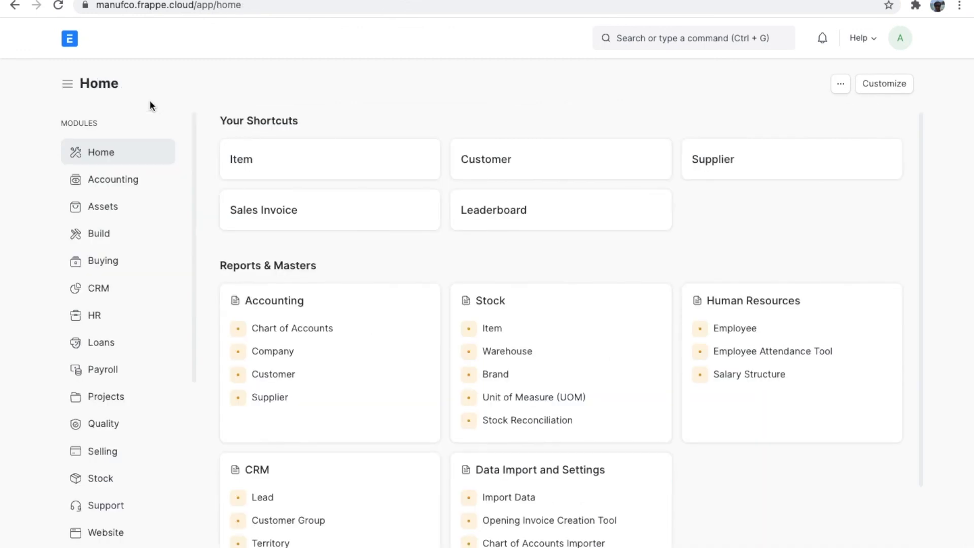
Step: Open the Downtime Entry list in the Manufacturing module and start a new downtime entry
scroll(143, 297, down, 4)
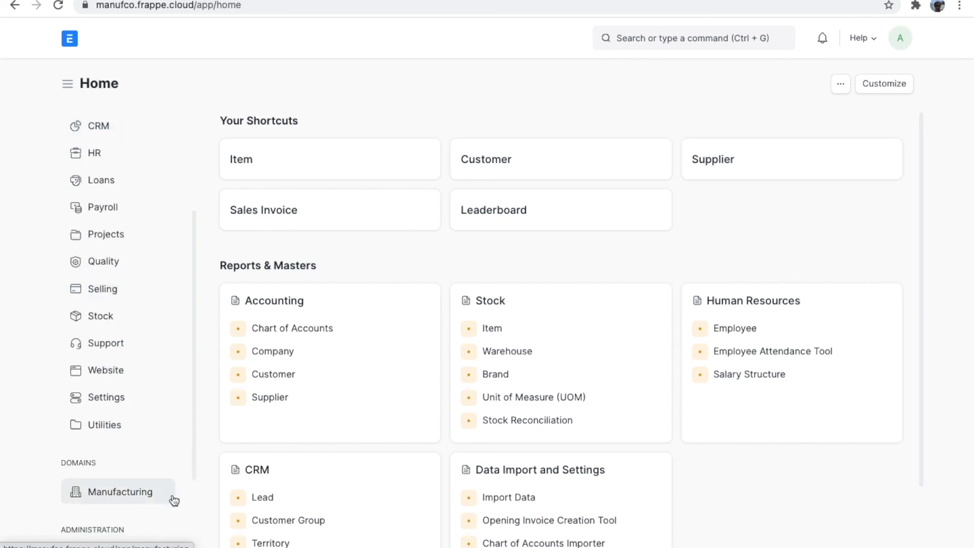
click(173, 497)
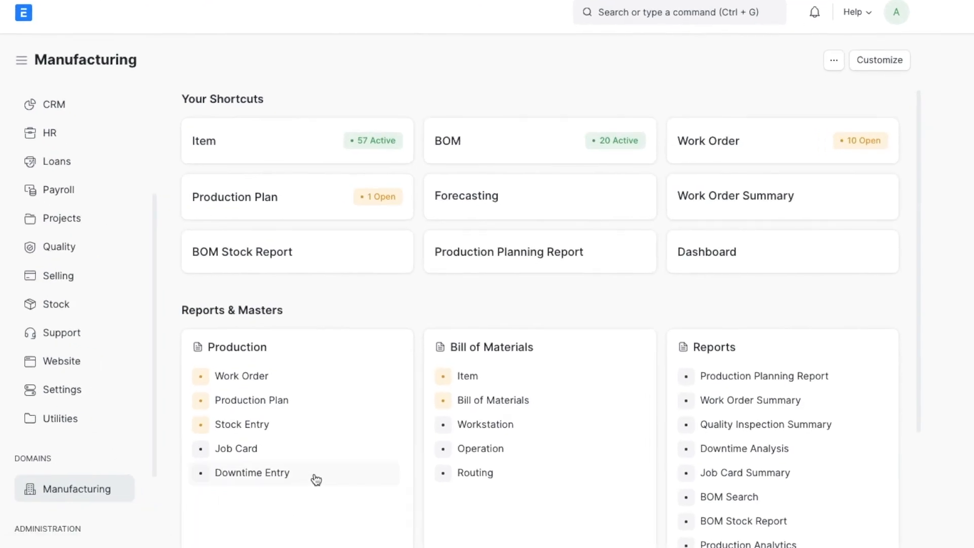
click(315, 473)
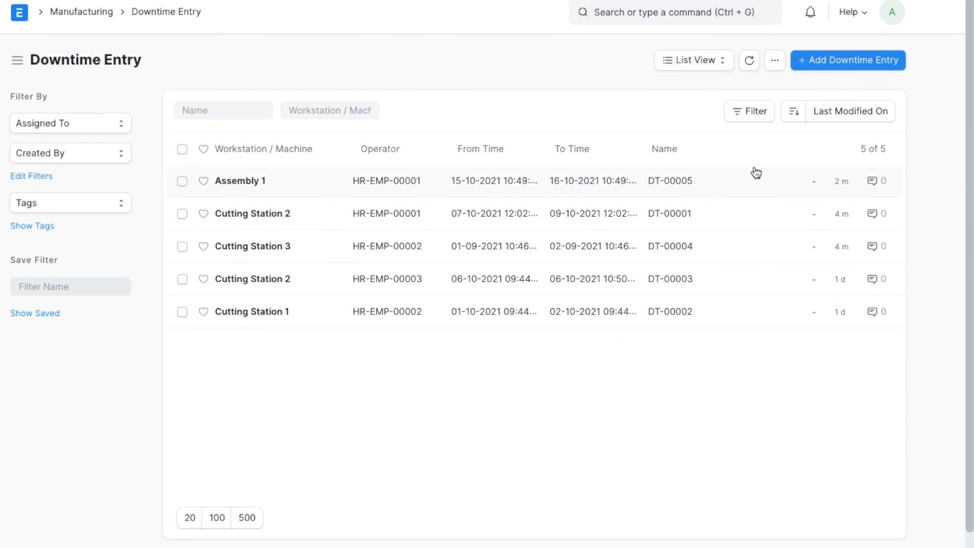
click(838, 60)
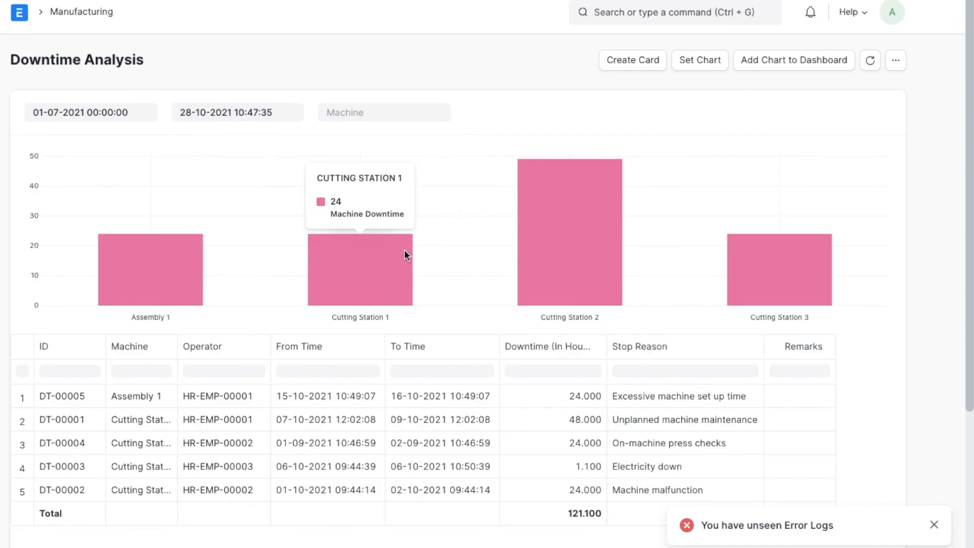
Step: Examine the machine downtime of Cutting Station 2 in the Downtime Analysis chart
mouse_move(559, 256)
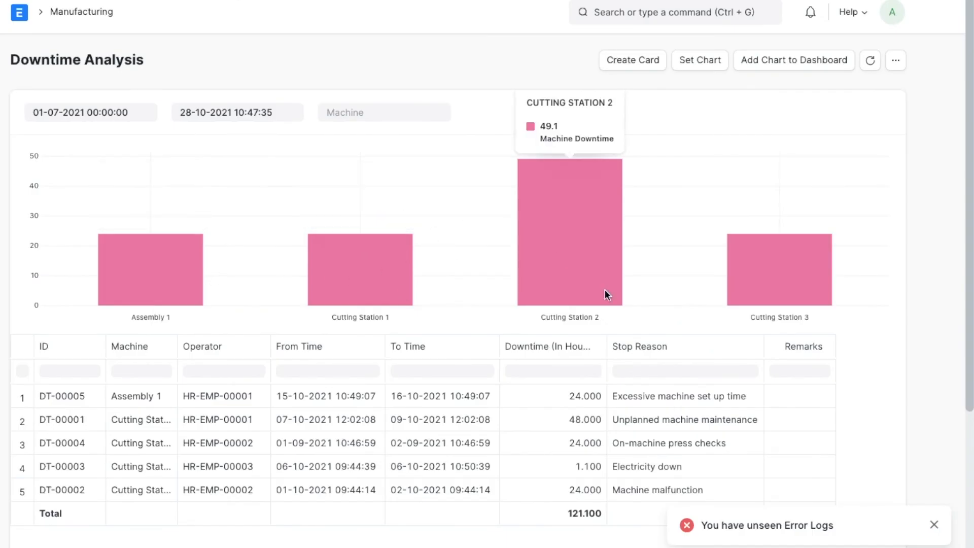